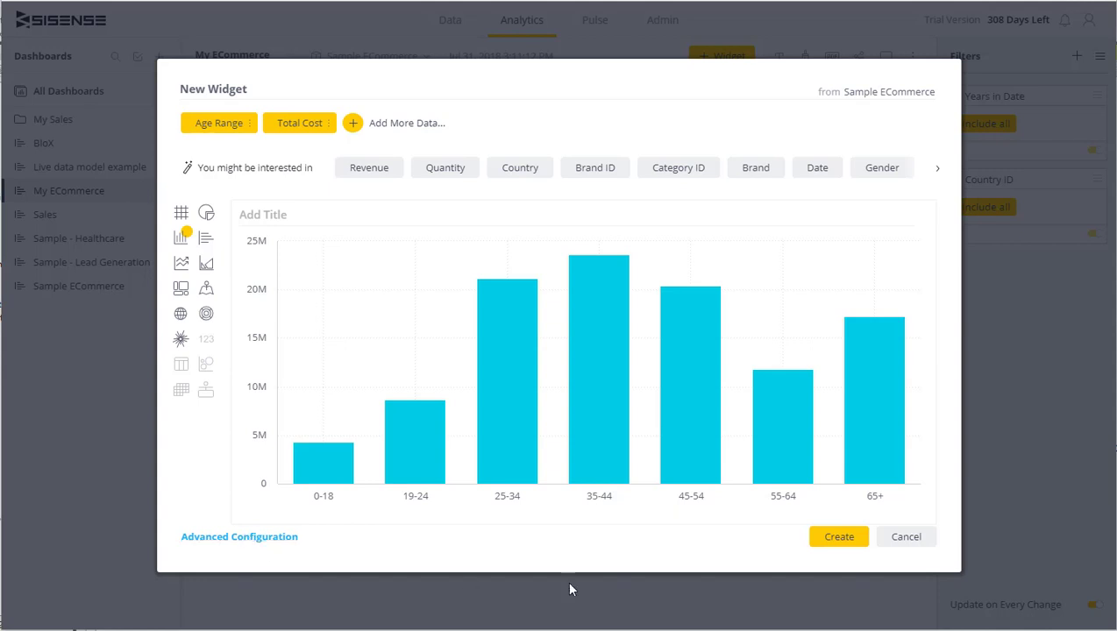
- Cancel the New Widget preview and start editing the Age Range Breakdown pie chart
left_click(915, 541)
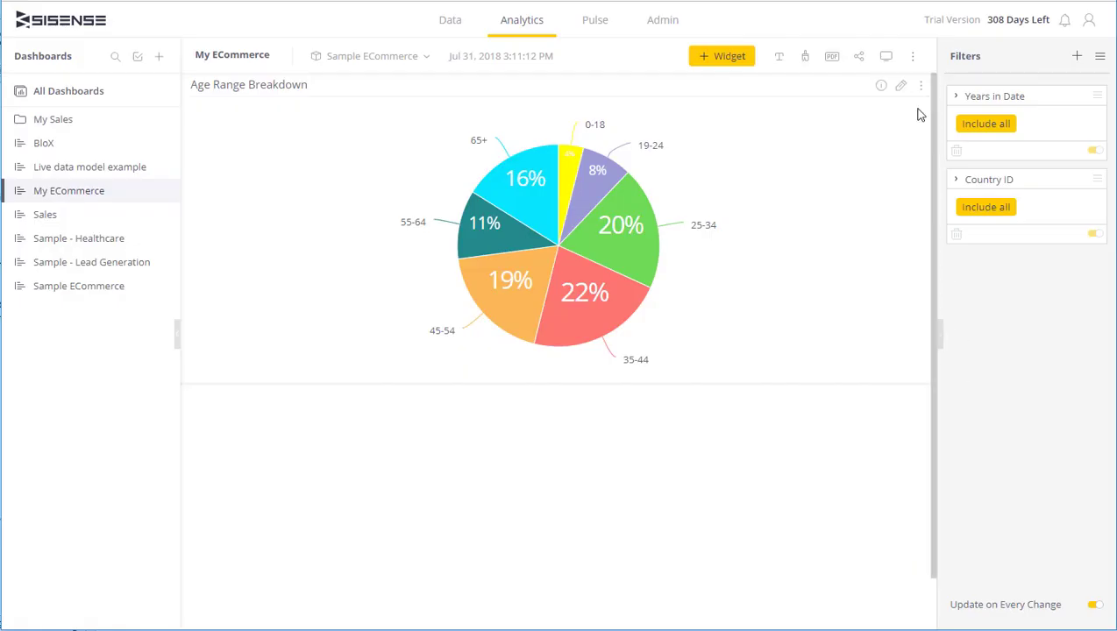
left_click(900, 87)
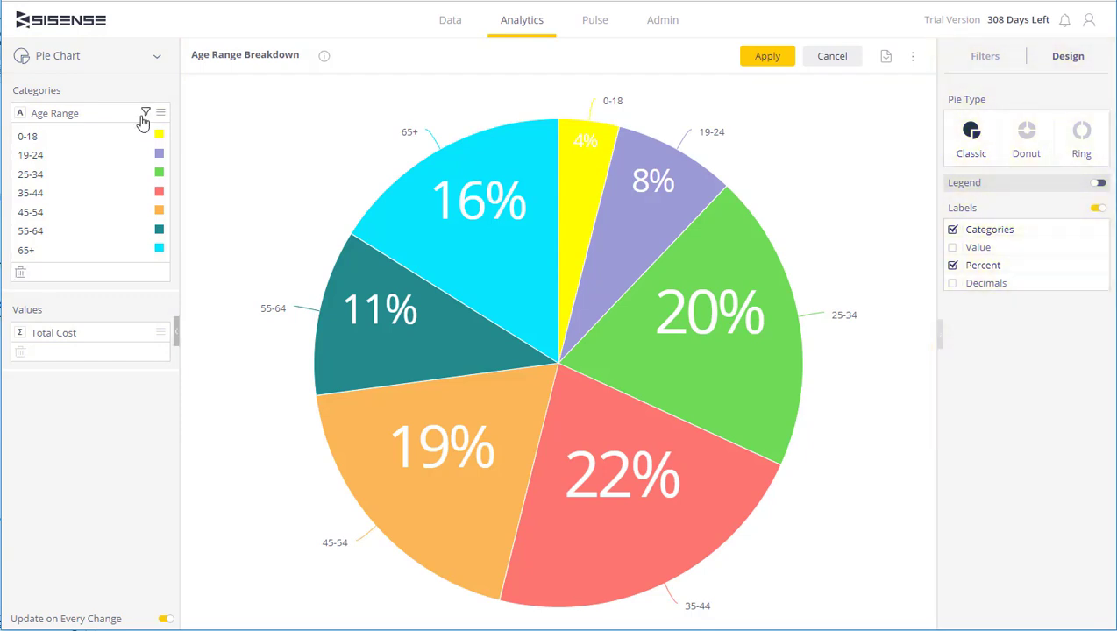
- Exclude then re-include 0-18 in the Age Range filter, and recolour its slice teal
left_click(146, 113)
left_click(295, 176)
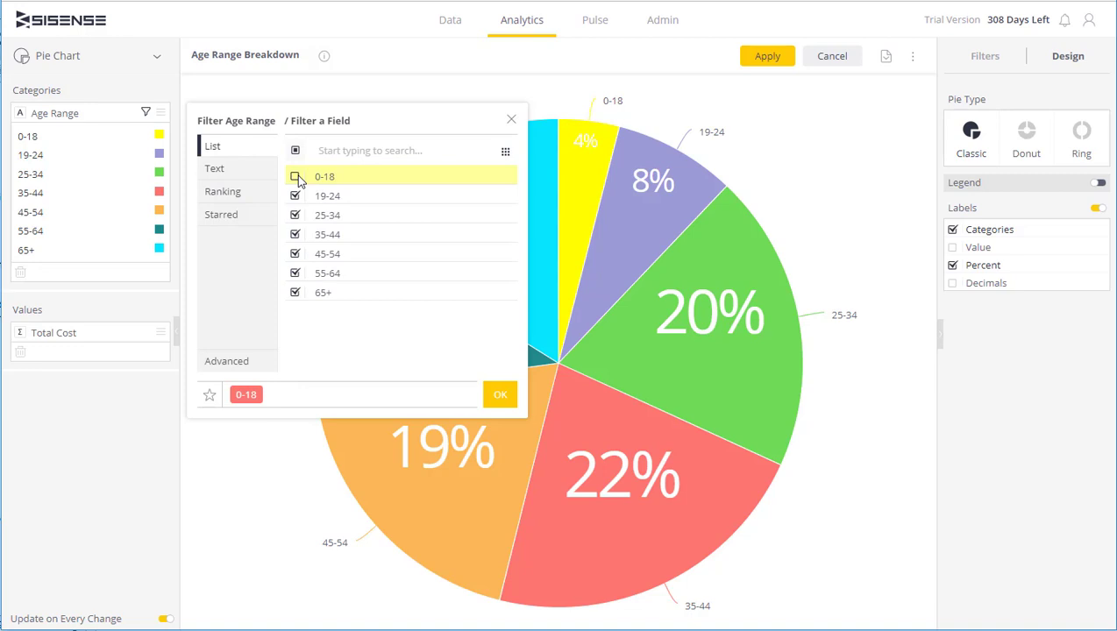
left_click(498, 396)
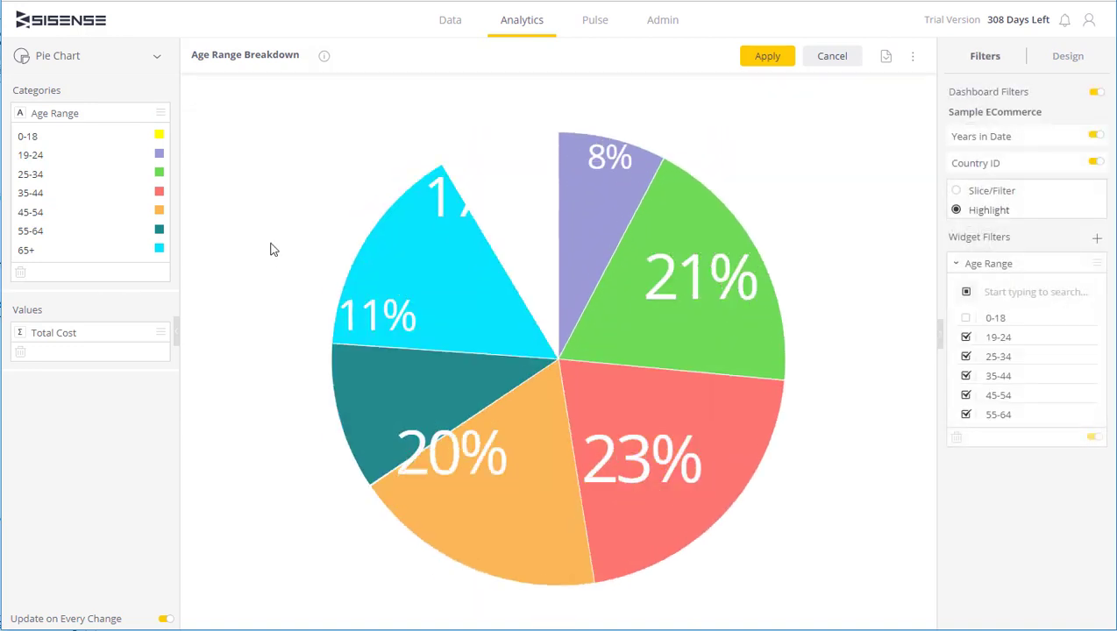
left_click(146, 113)
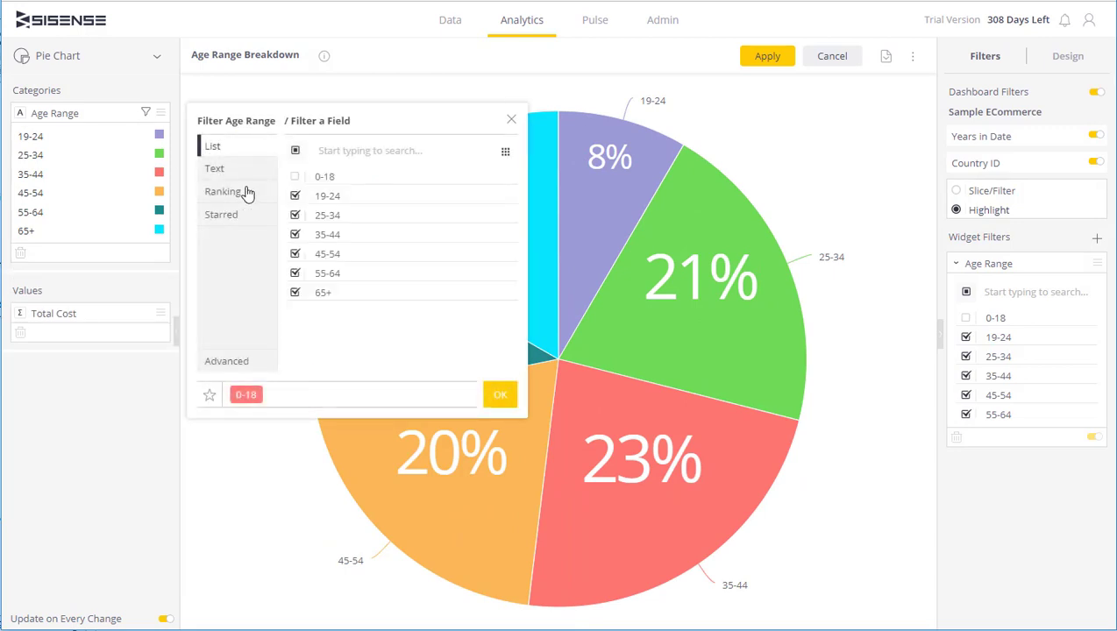
left_click(296, 176)
left_click(499, 394)
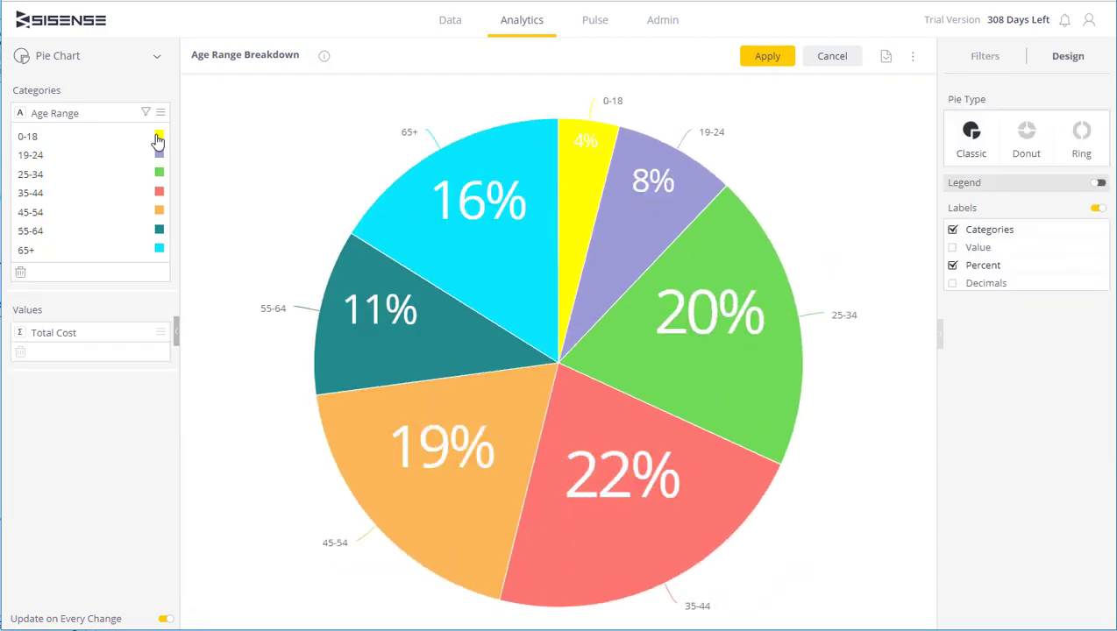
left_click(158, 137)
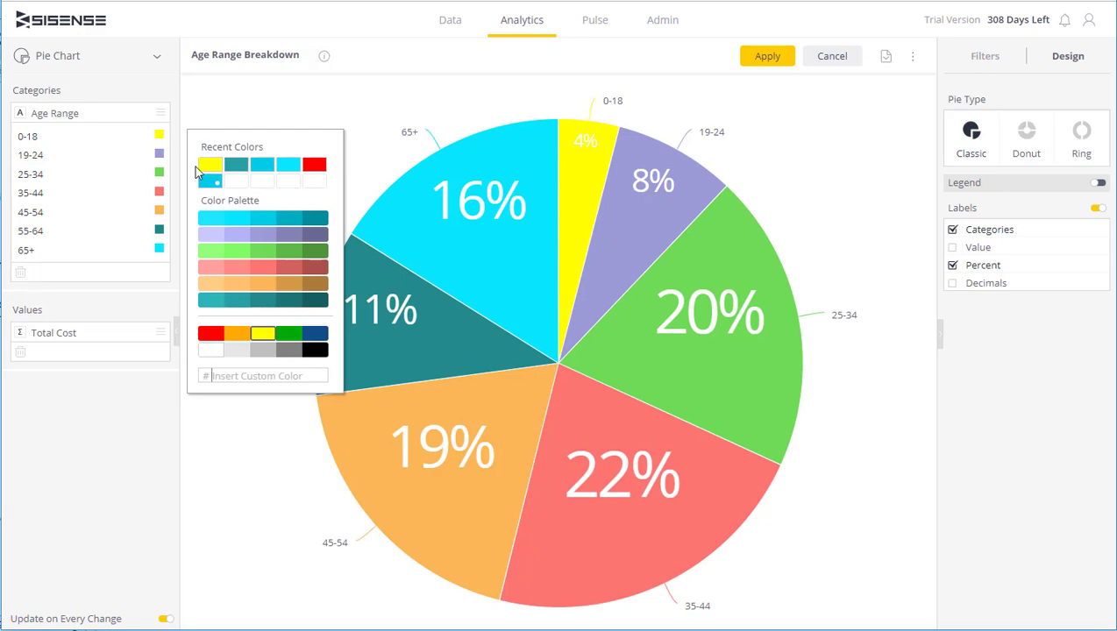
left_click(287, 223)
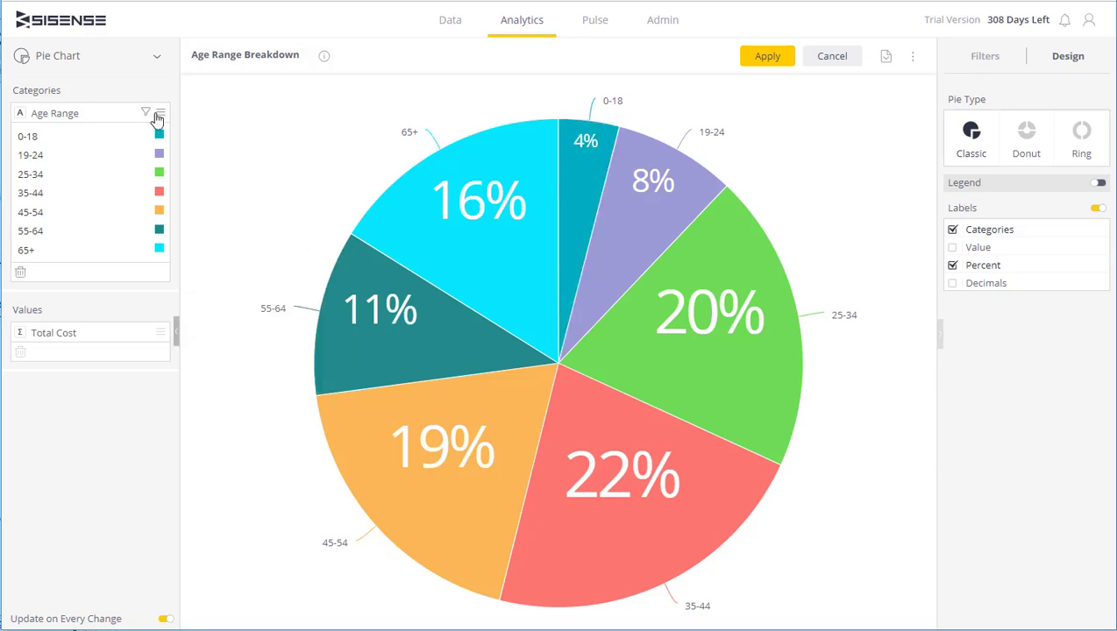
left_click(161, 113)
left_click(204, 114)
left_click(159, 113)
left_click(159, 113)
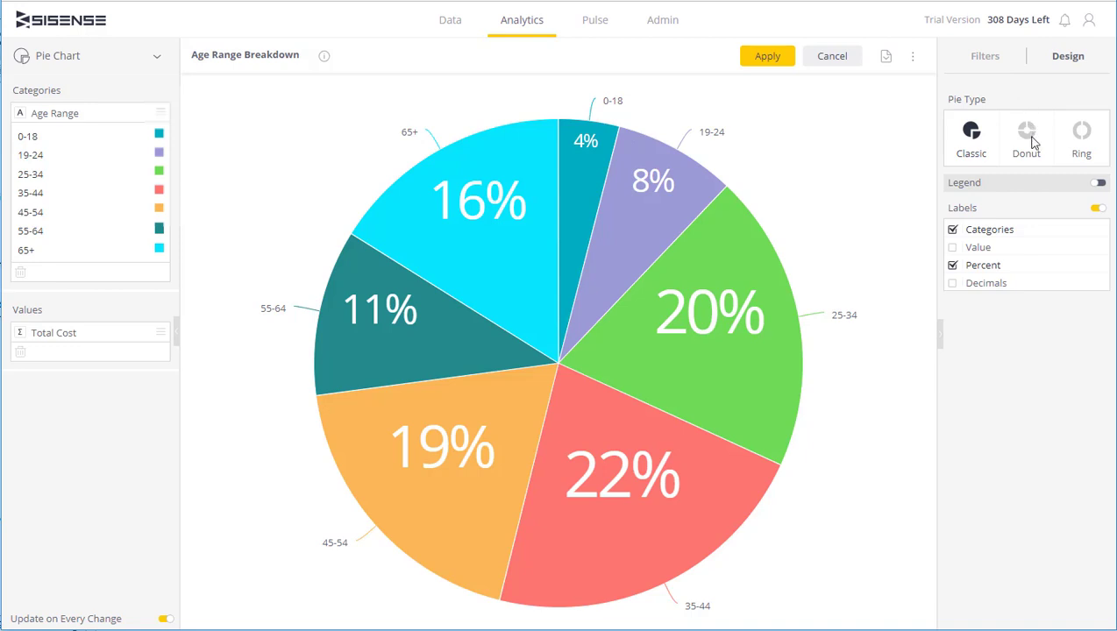
left_click(1028, 139)
left_click(1079, 139)
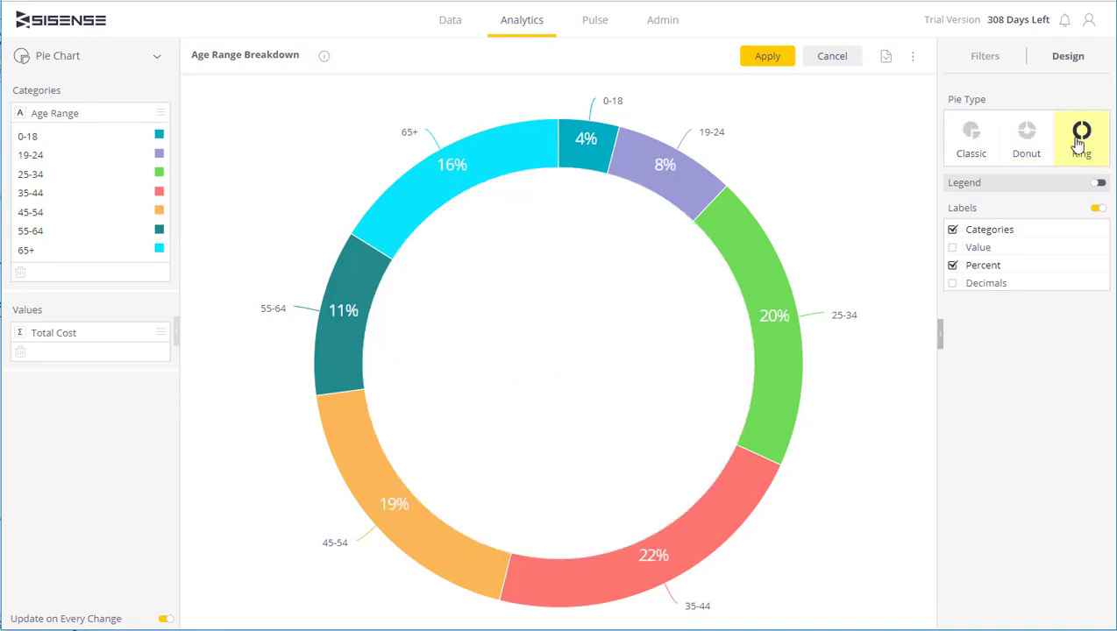
left_click(970, 140)
left_click(1098, 182)
left_click(955, 245)
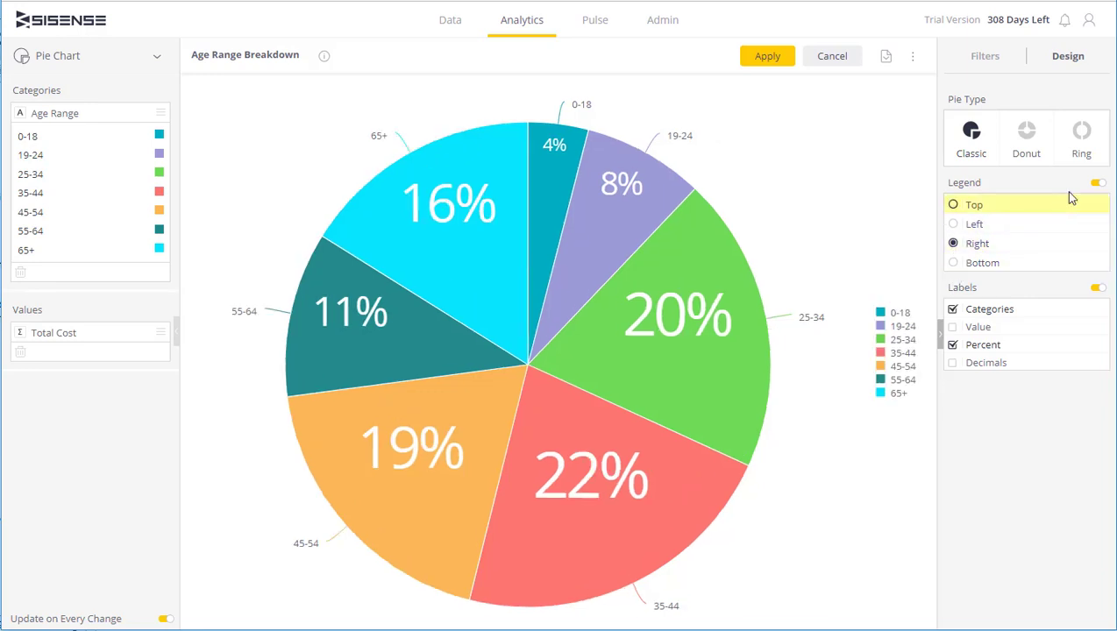
left_click(1095, 182)
left_click(952, 248)
left_click(954, 250)
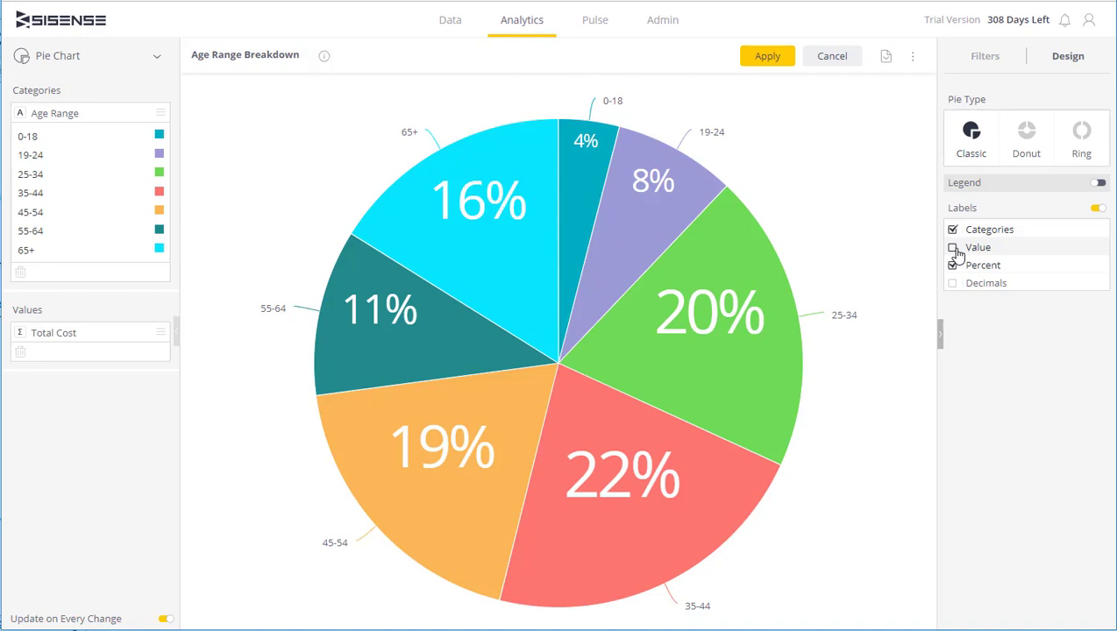
- In the widget's Filters panel, turn Dashboard Filters off and back on
left_click(982, 58)
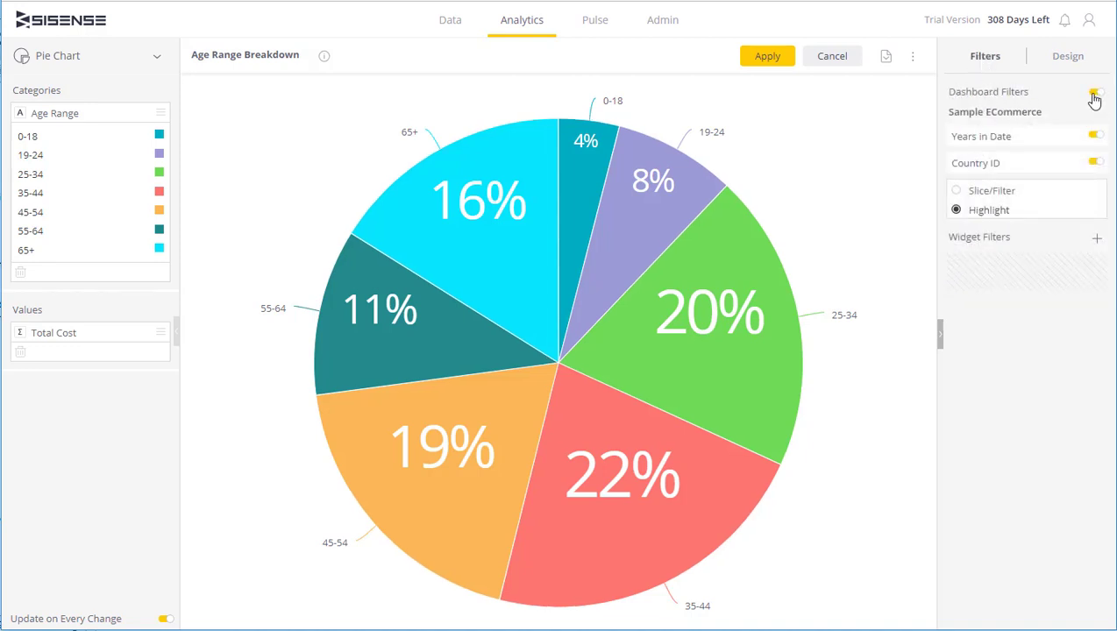
left_click(1095, 93)
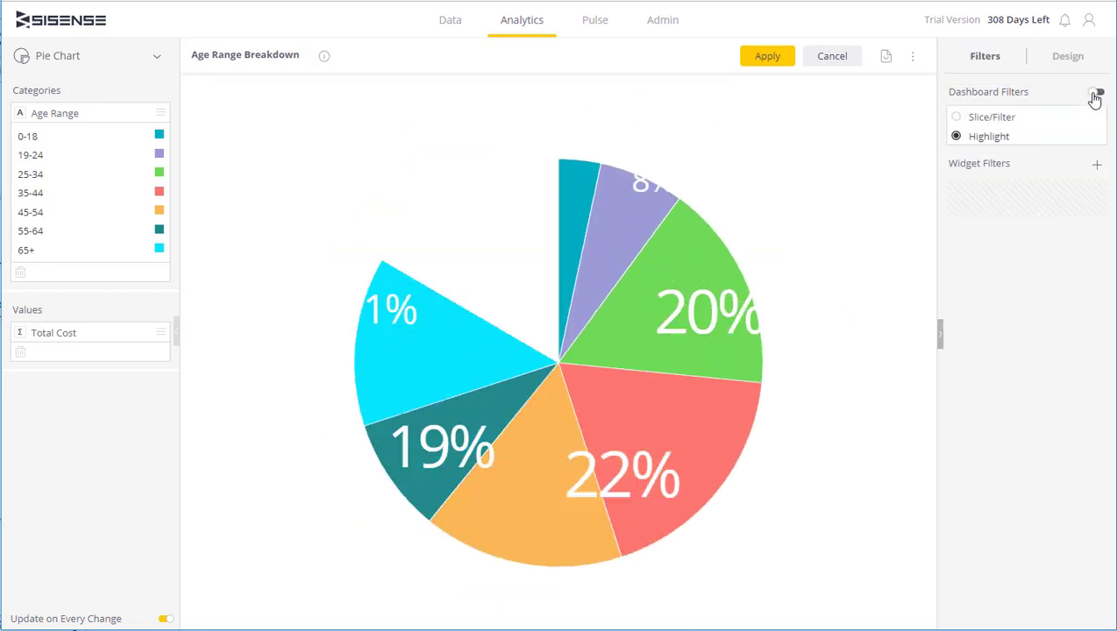
left_click(1097, 93)
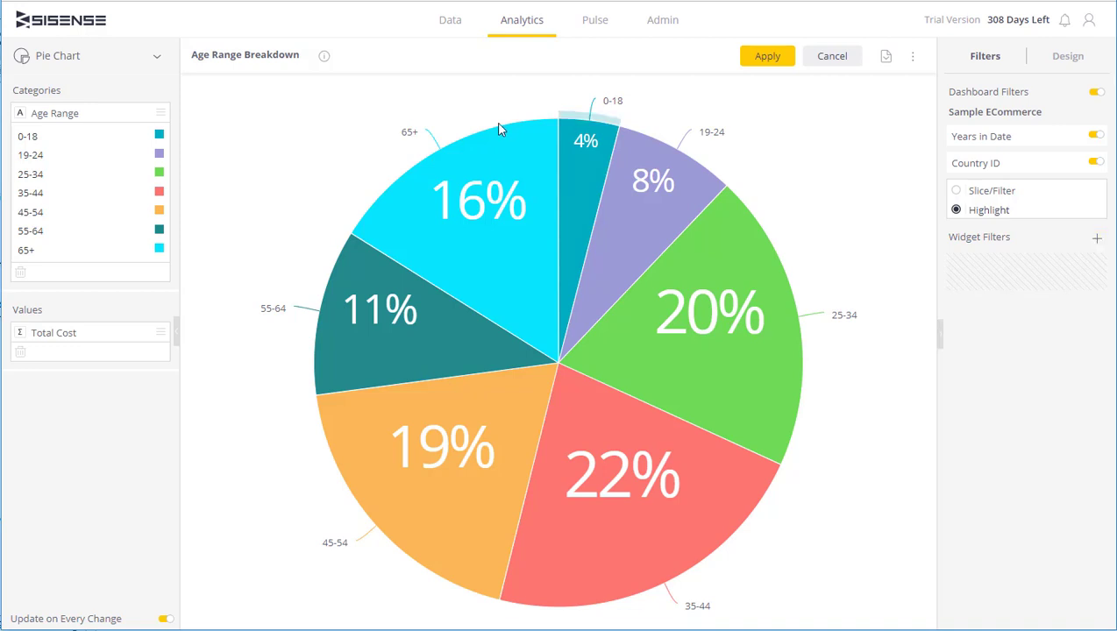
- Change the widget's chart type from Pie Chart to Column Chart
left_click(156, 58)
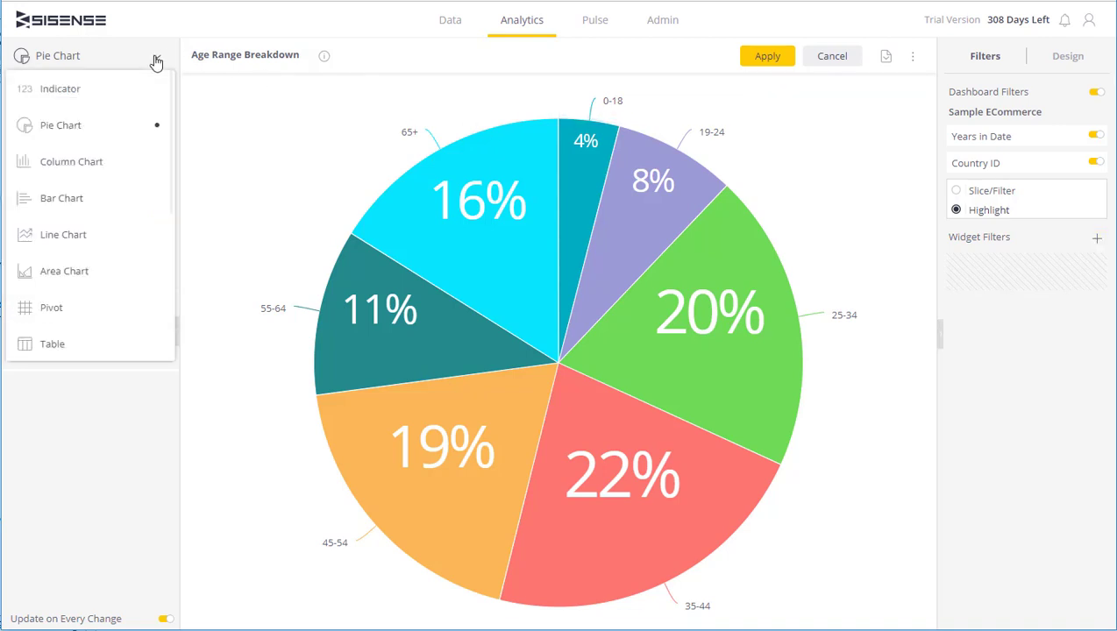
left_click(75, 167)
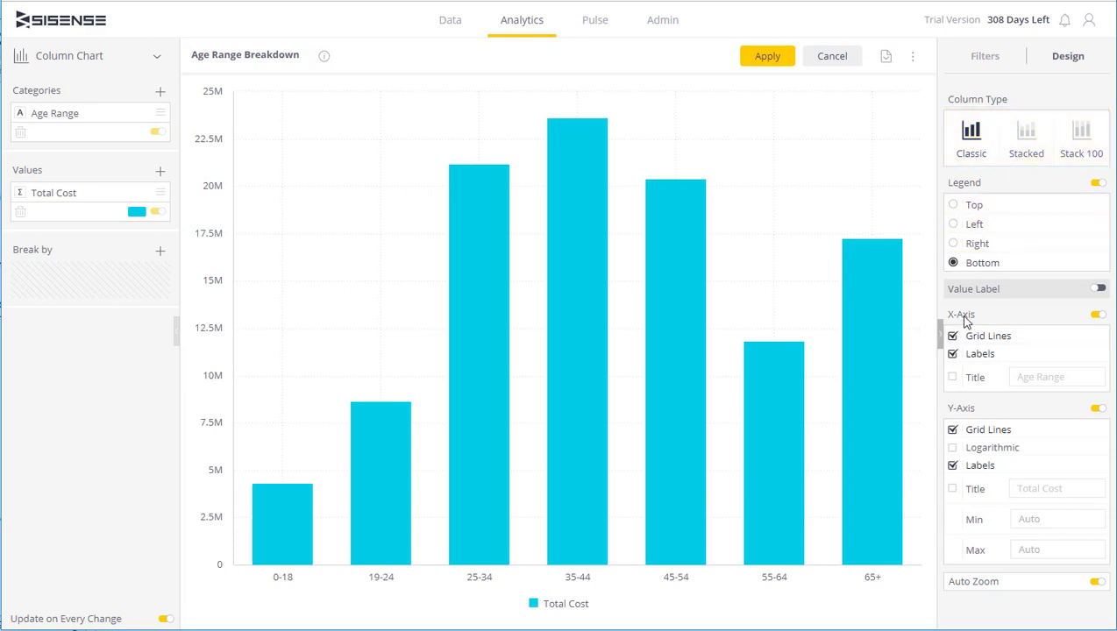
- Toggle the Y-axis labels off and on, then add Commerce's Gender under Break by
left_click(953, 467)
left_click(953, 466)
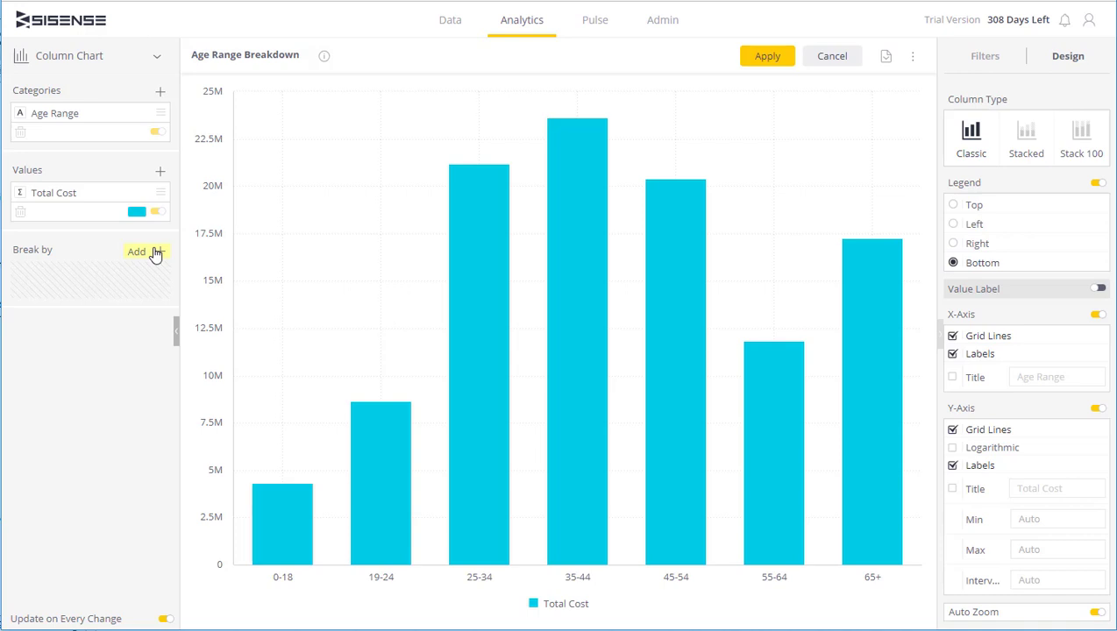
left_click(156, 253)
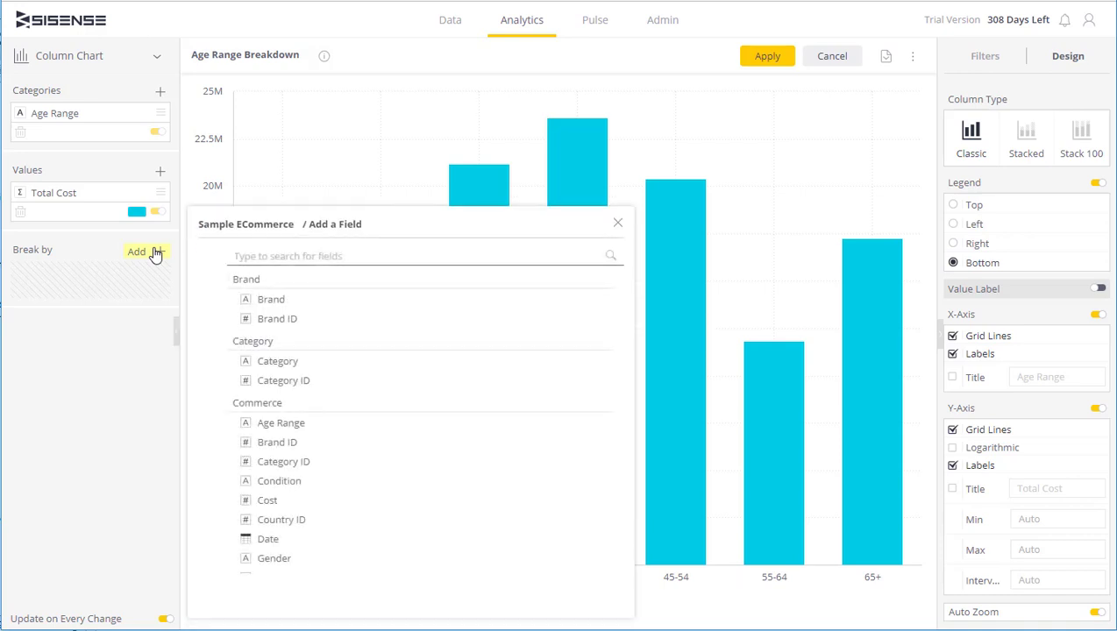
scroll(282, 478, "down", 2)
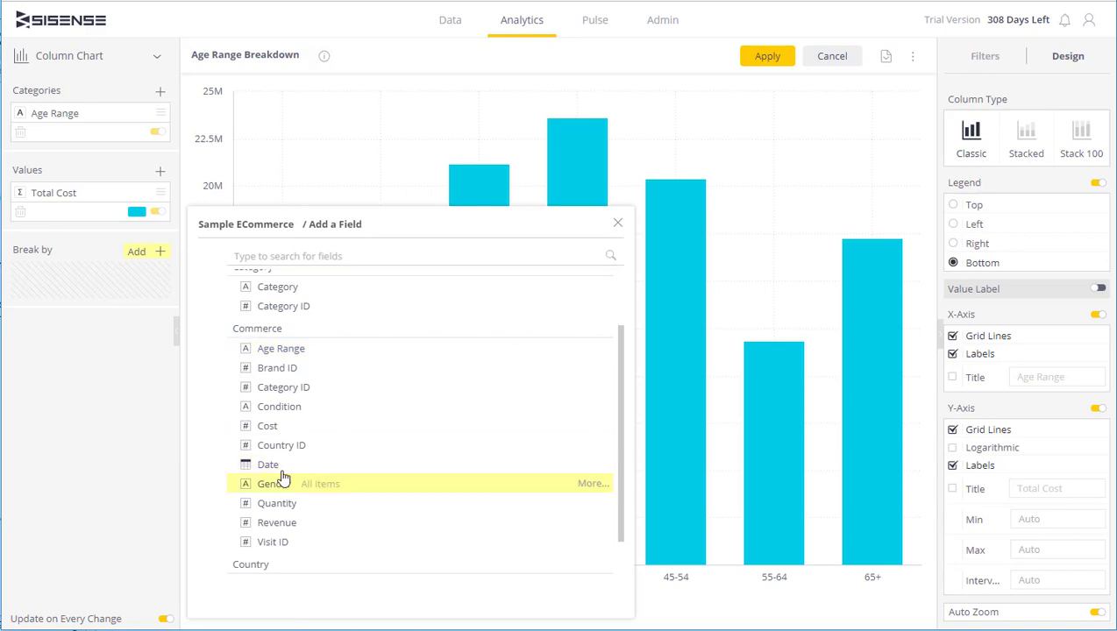
left_click(264, 484)
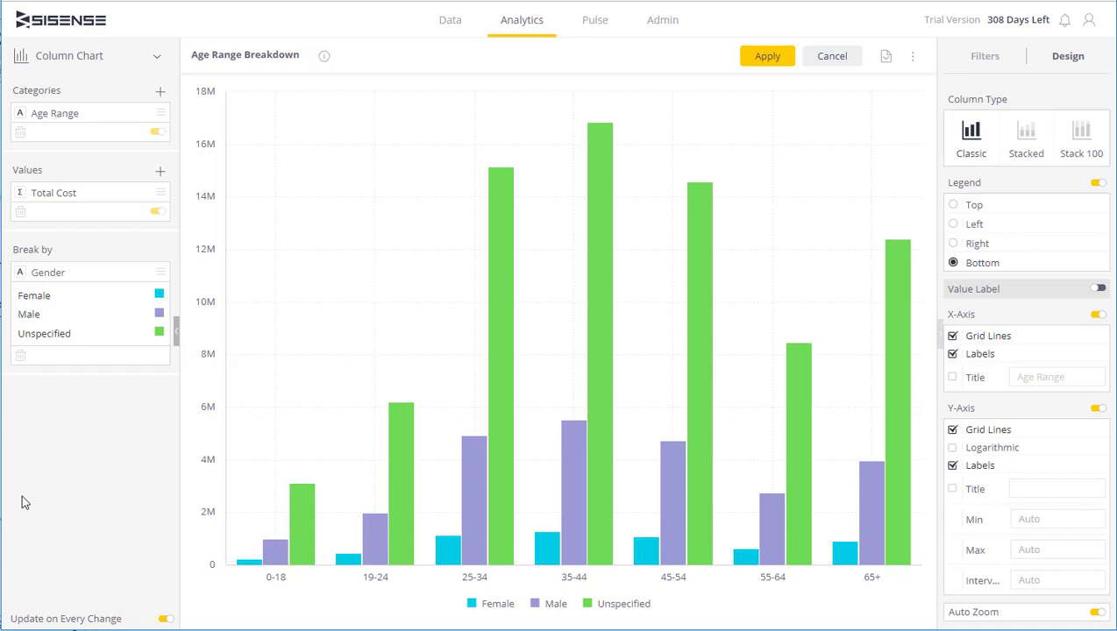
- View the widget's Filters panel, then reveal the Download Image and Download CSV options
left_click(984, 55)
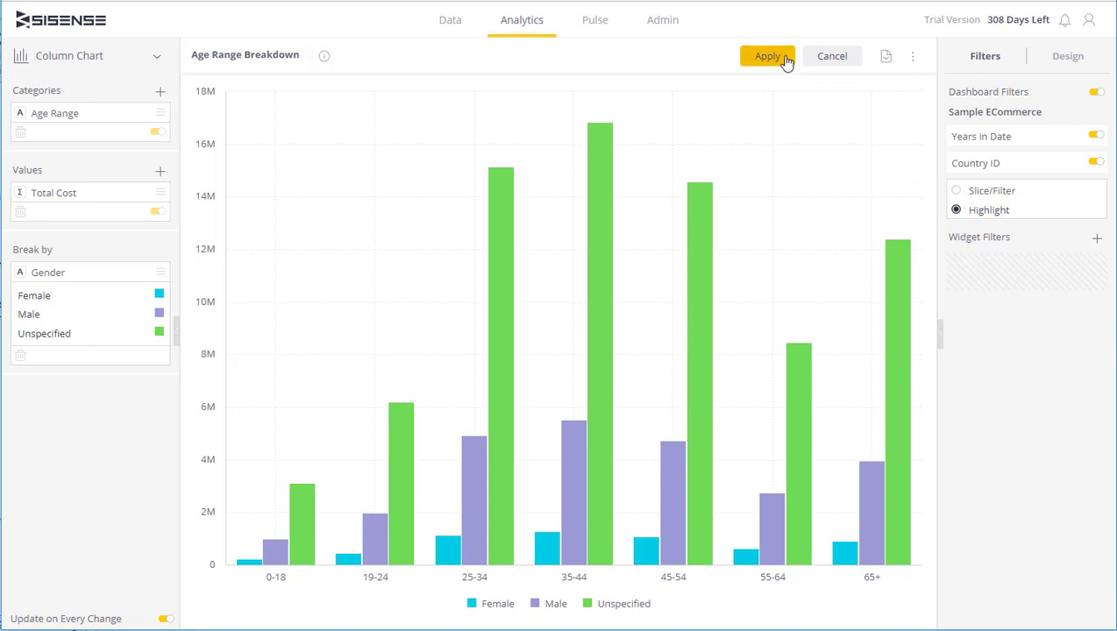
left_click(888, 59)
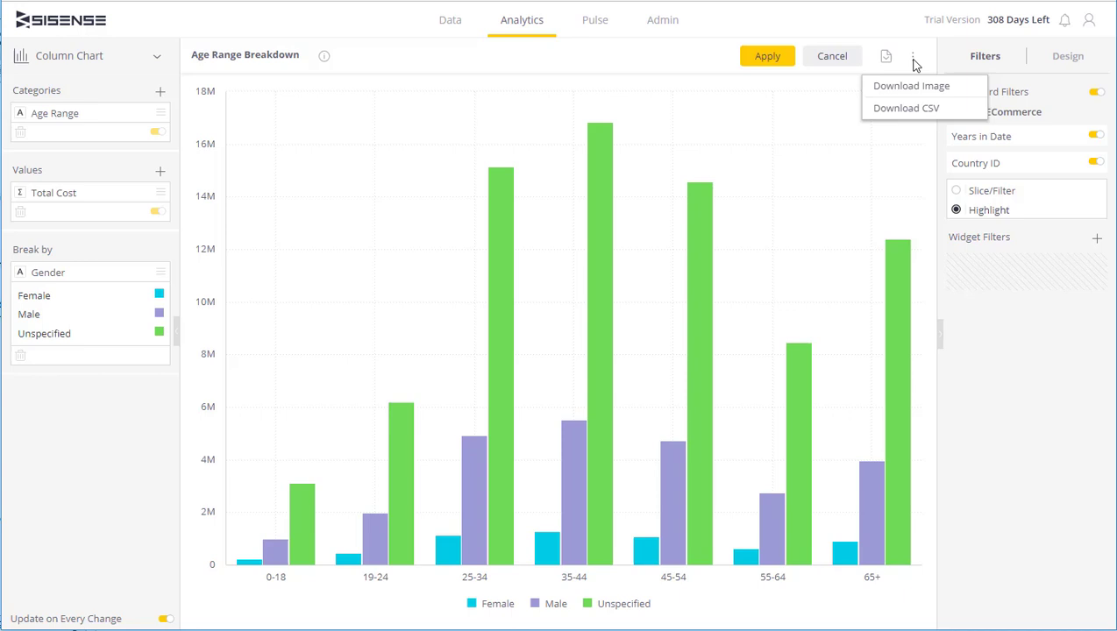
- View the widget's ⋮ menu with Edit Script and Drill options, then dismiss it
left_click(912, 61)
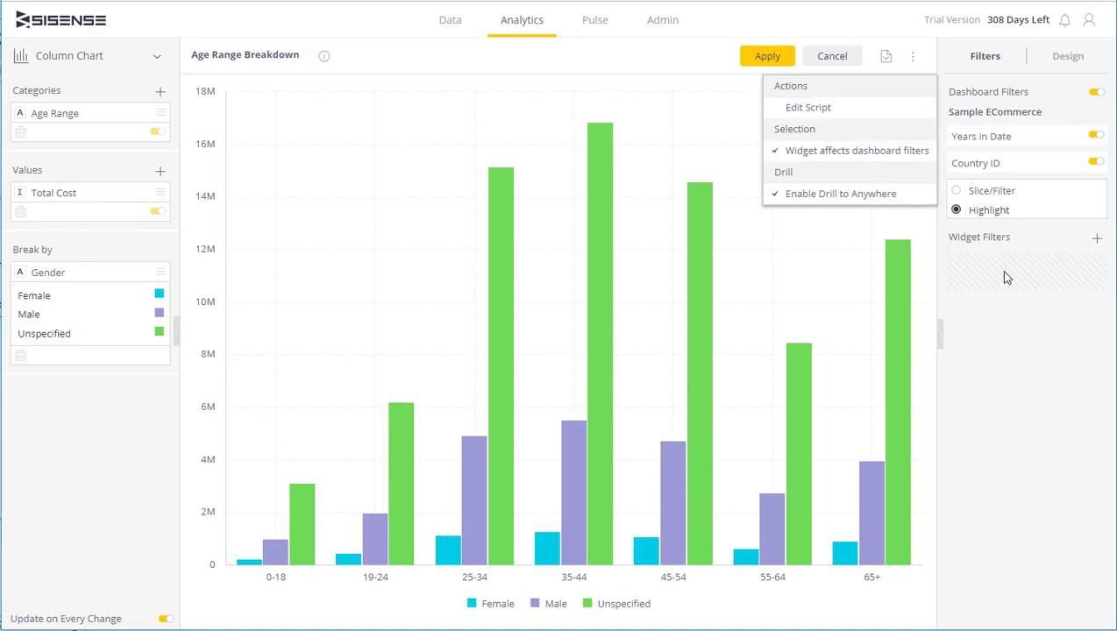
left_click(1031, 365)
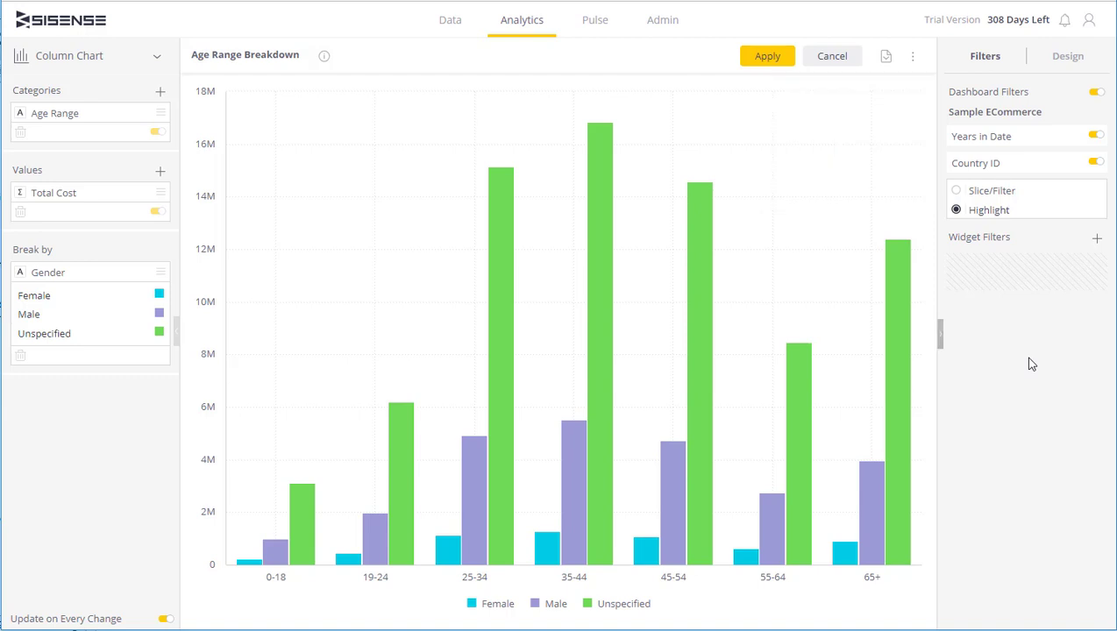